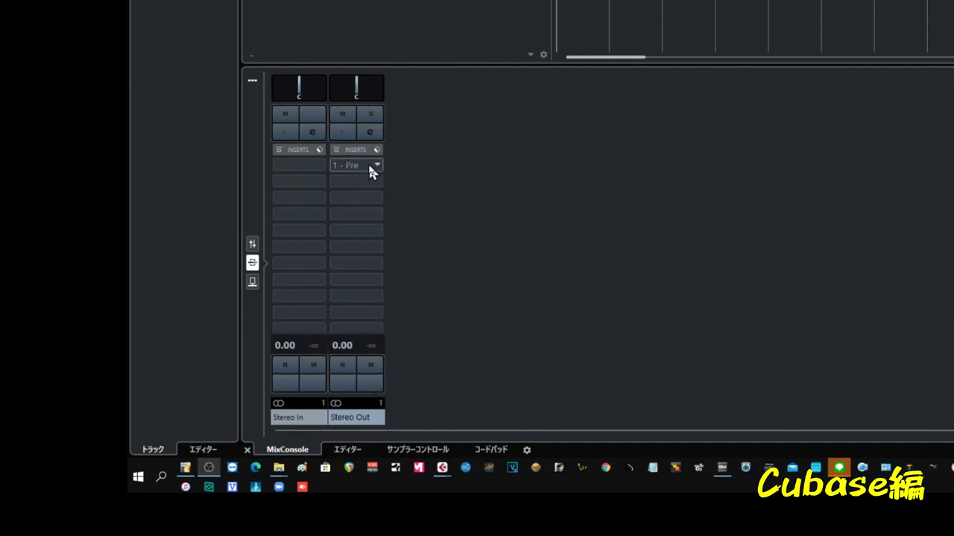
Insert syncroom_vst_bridge_x64 in the first insert slot of the Stereo Out channel and minimize the SYNCROOM window
left_click(371, 170)
scroll(364, 317, "down", 15)
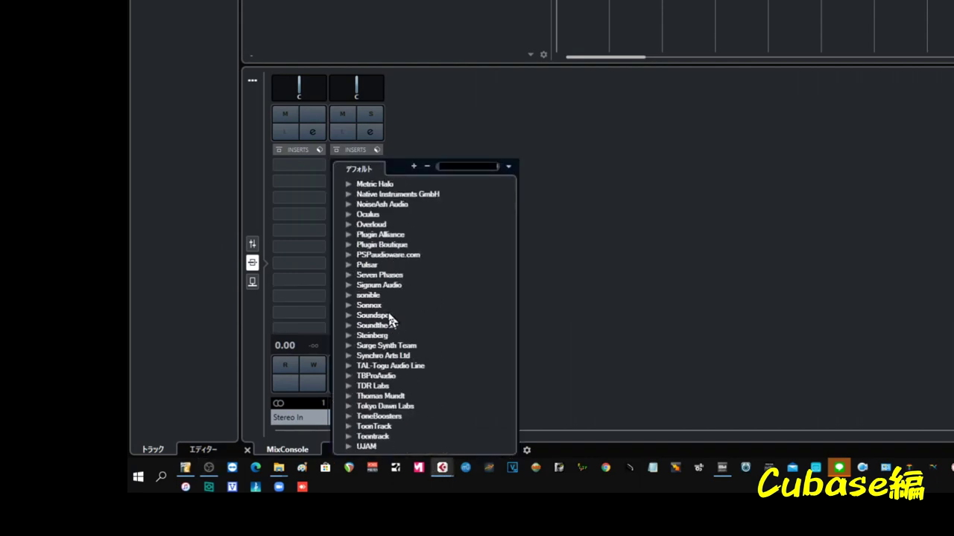
left_click(350, 431)
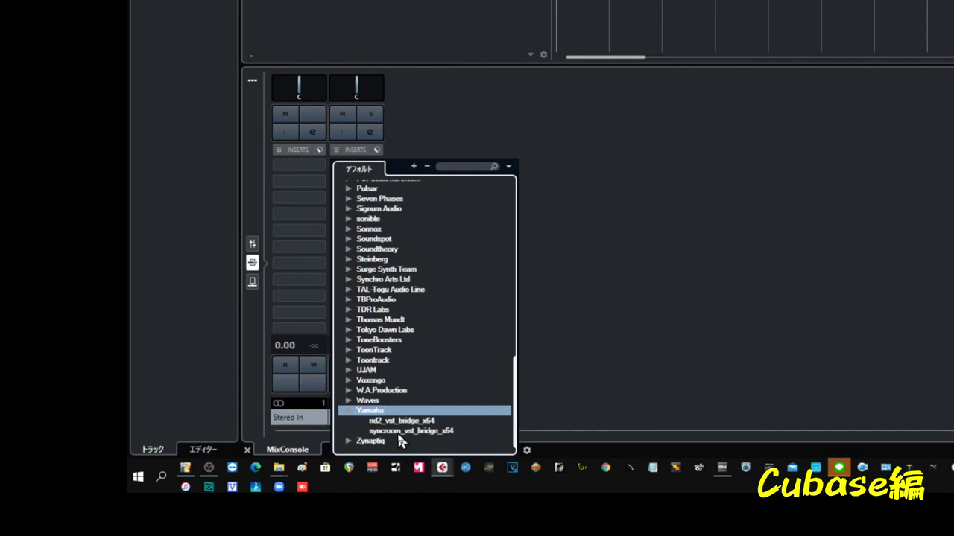
left_click(401, 432)
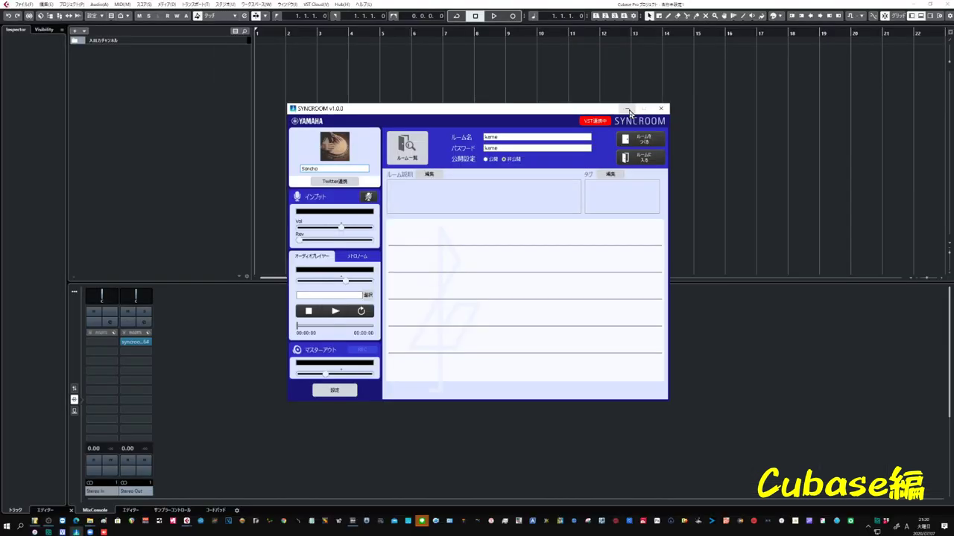
left_click(630, 110)
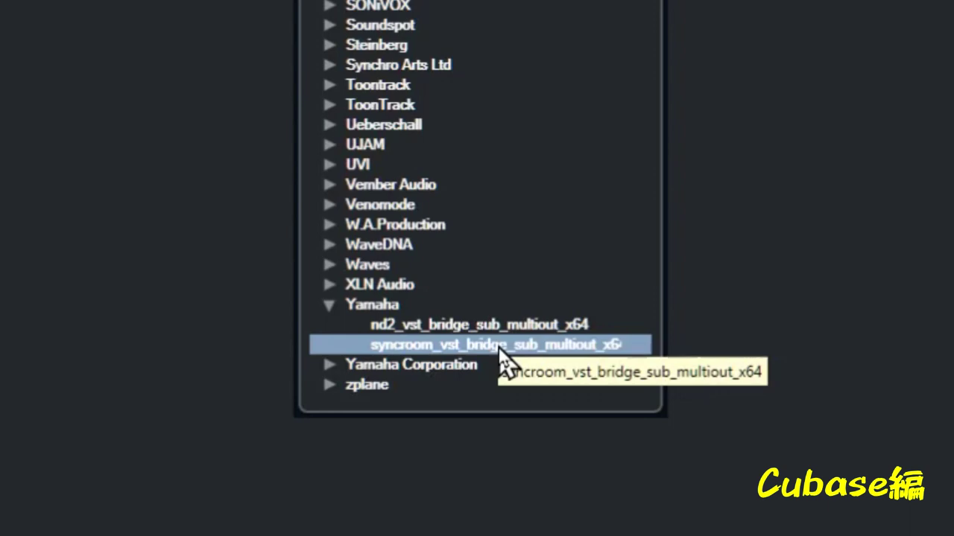
Add an instrument track with syncroom_vst_bridge_sub_multiout_x64 routed to Stereo Out, and activate its Syncroom Member1 Out
left_click(498, 345)
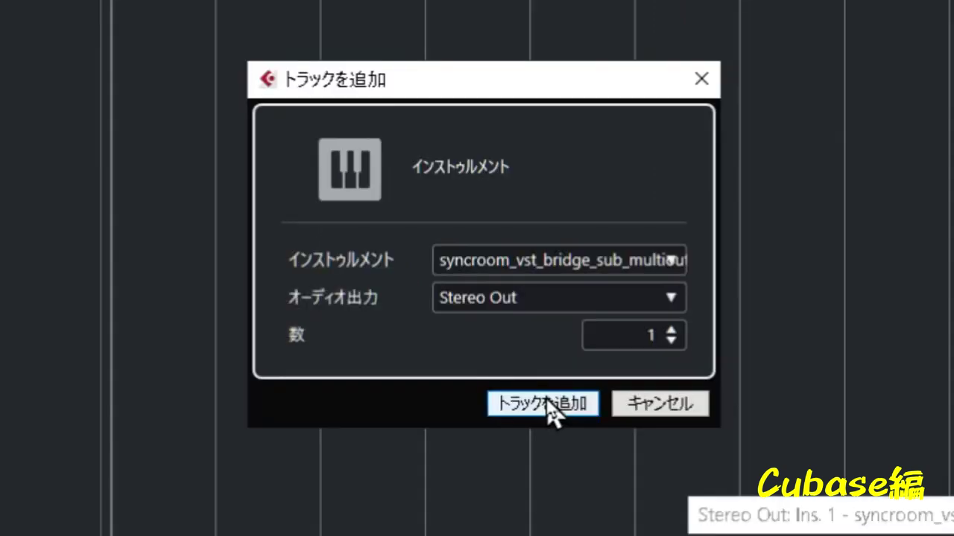
left_click(548, 403)
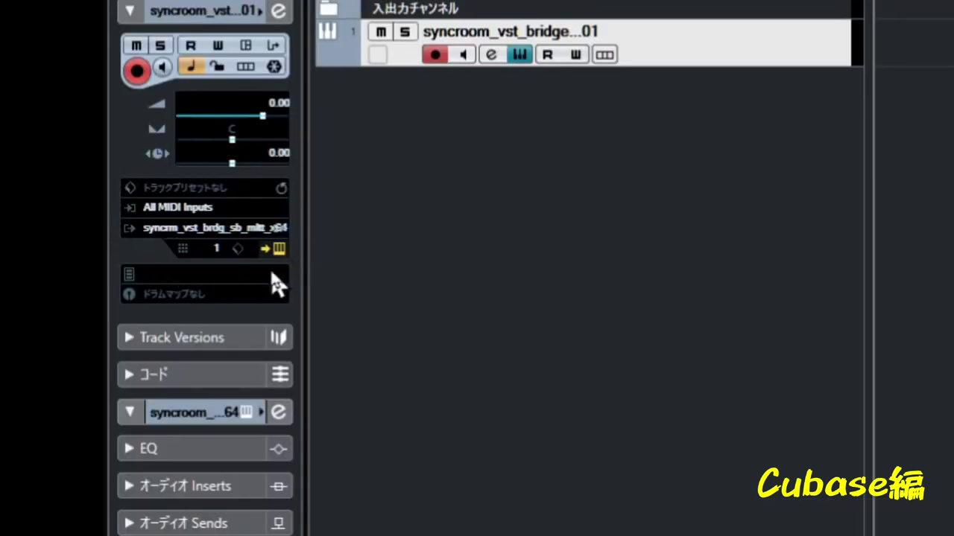
left_click(284, 227)
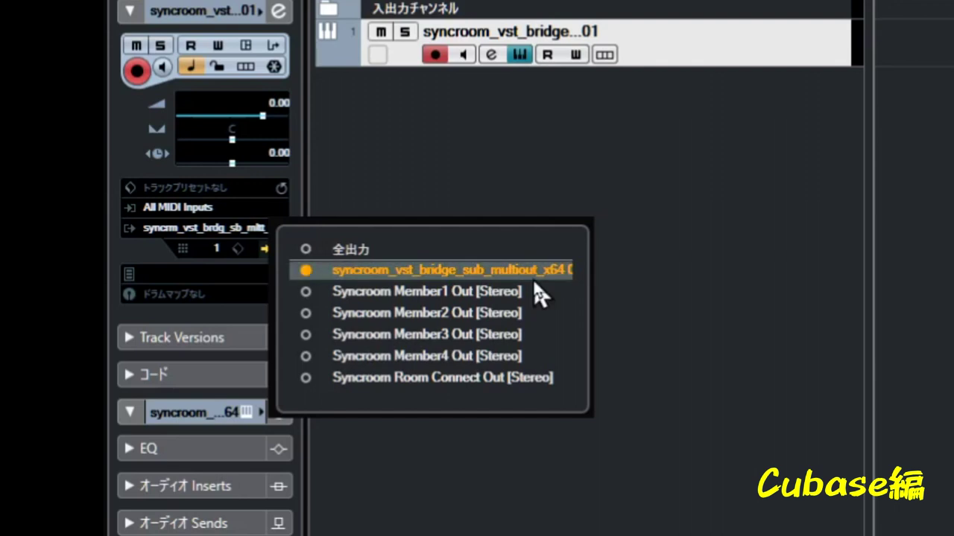
left_click(305, 292, "ctrl")
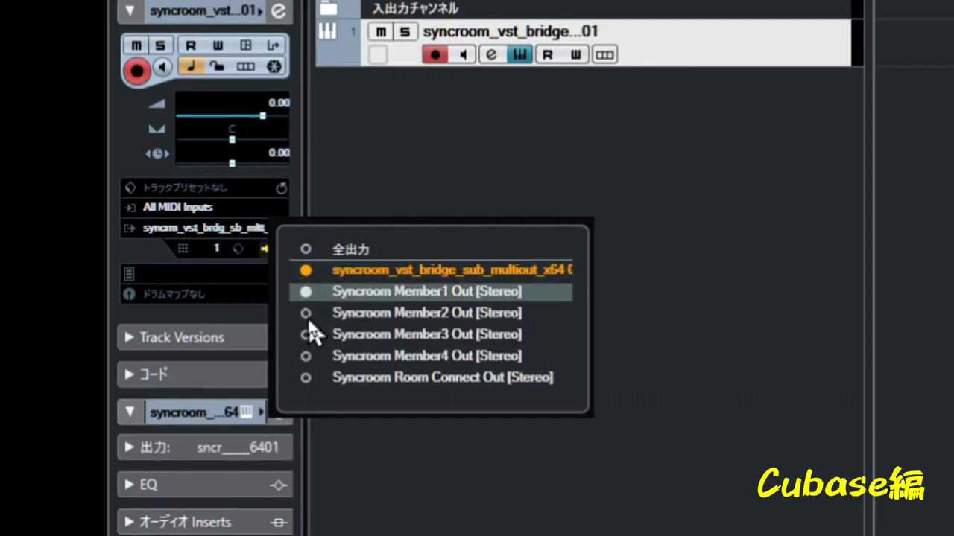
Activate the Syncroom Member2, Member3 and Member4 stereo outputs of the instrument as well
left_click(309, 316, "ctrl")
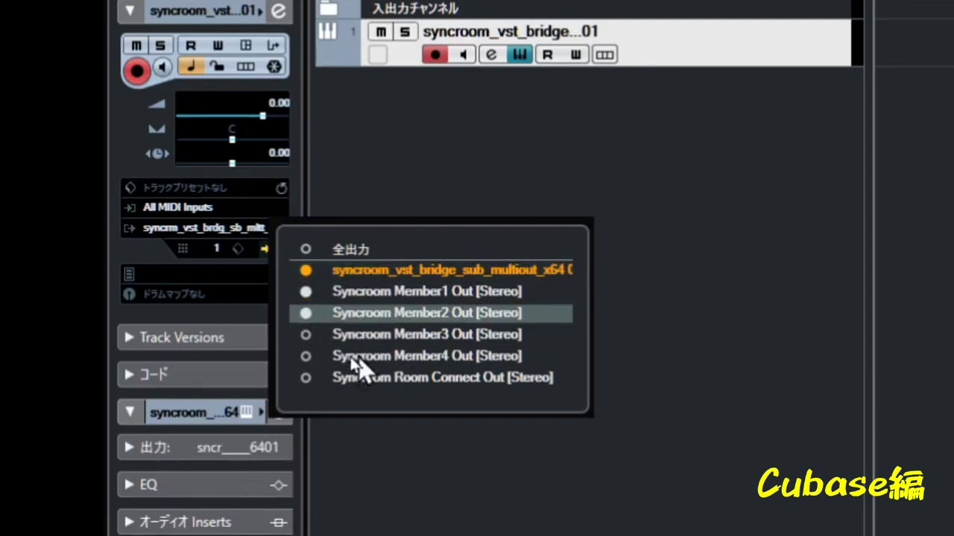
left_click(306, 336, "ctrl")
left_click(305, 356, "ctrl")
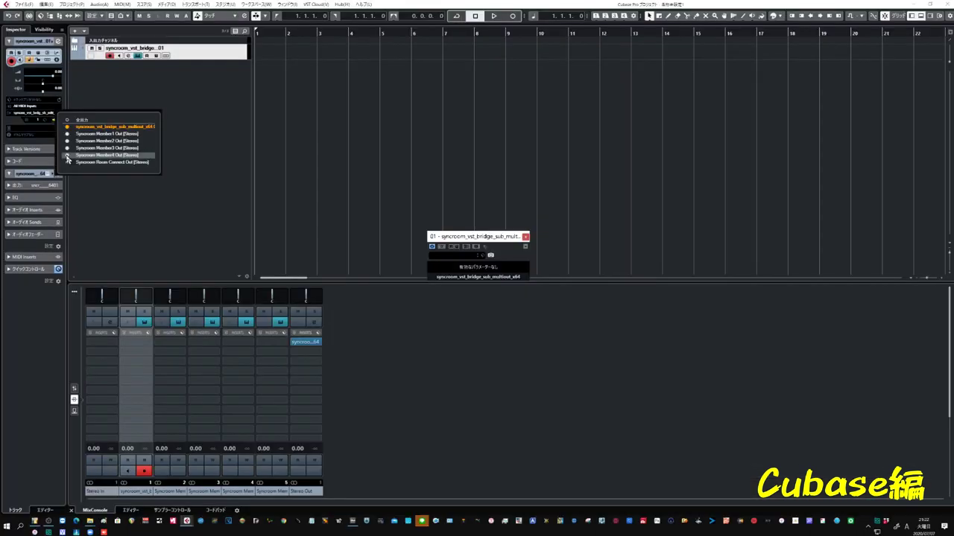
Deactivate the instrument's Syncroom Member4, Member3 and Member2 outputs and close the output list
left_click(68, 157)
left_click(67, 148)
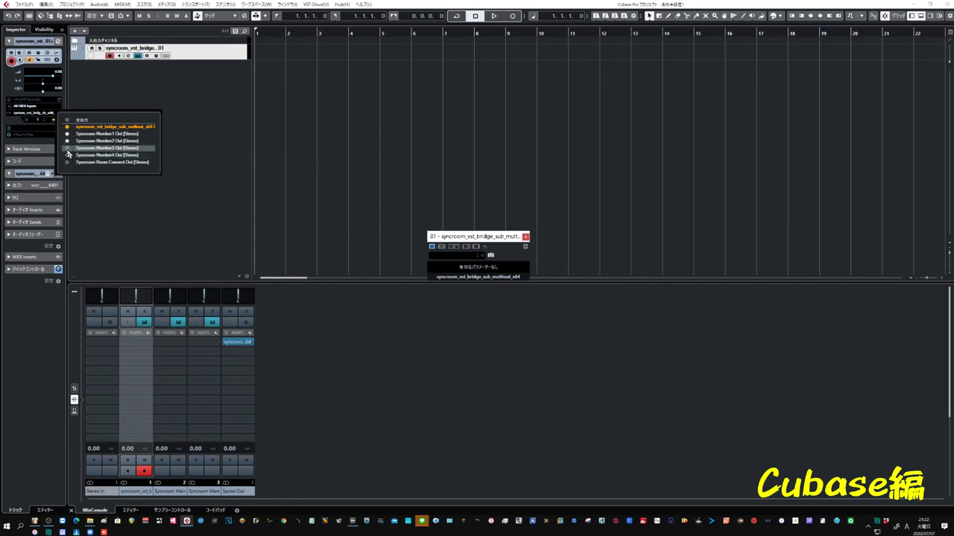
left_click(68, 140)
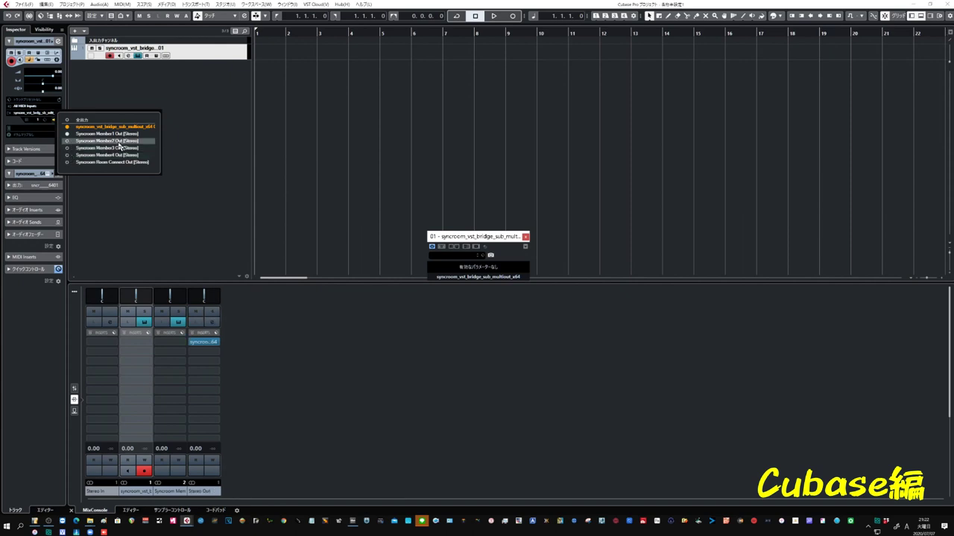
left_click(167, 96)
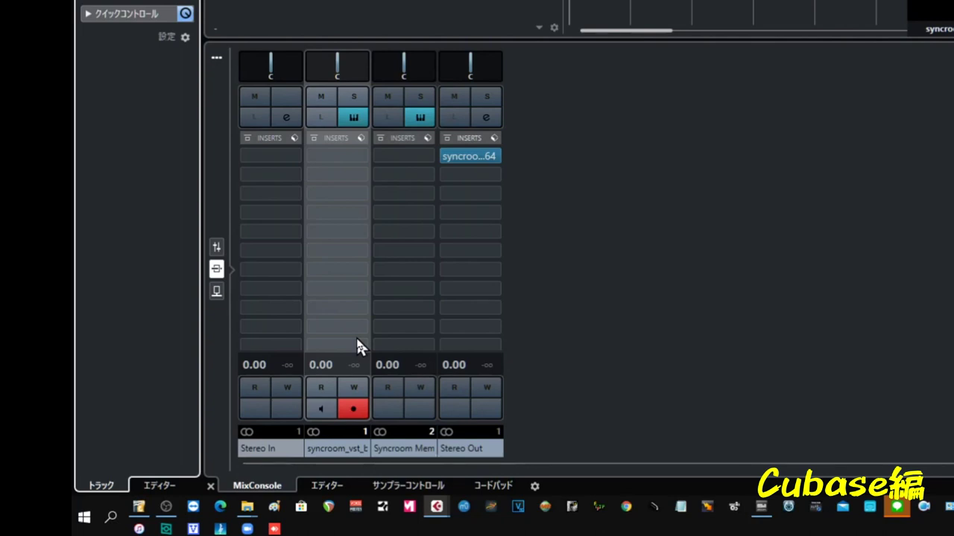
Mute the SYNCROOM instrument's main mixer channel and add one stereo group track with its output set to Stereo Out
left_click(319, 97)
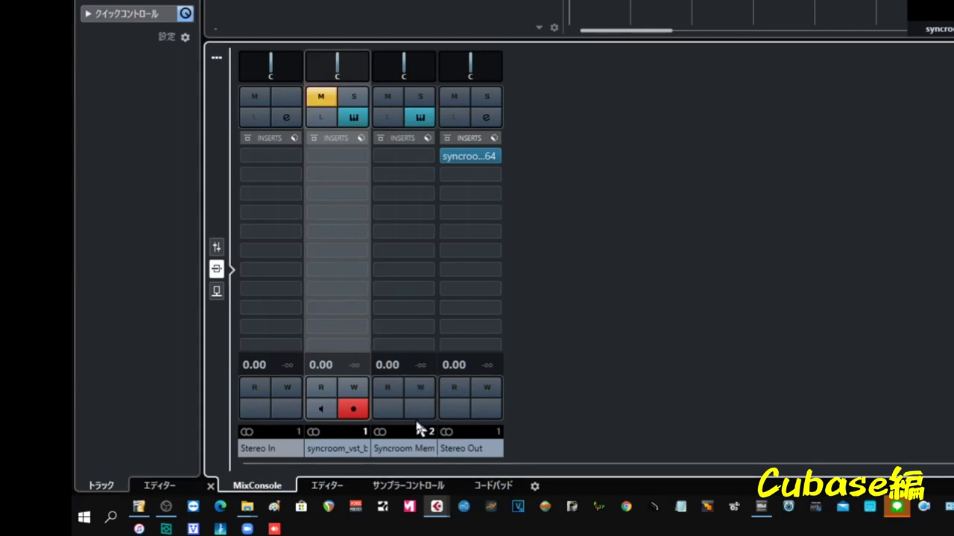
left_click(404, 464)
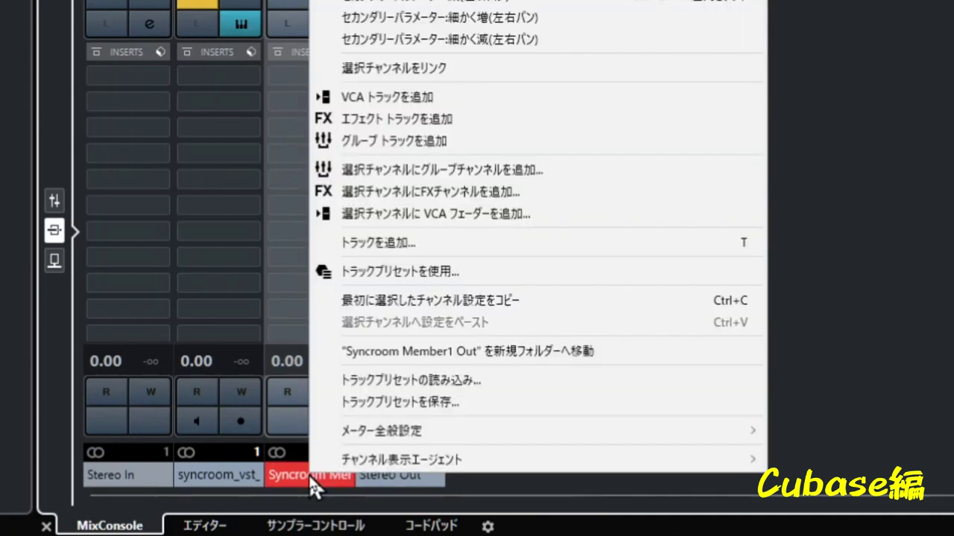
right_click(300, 475)
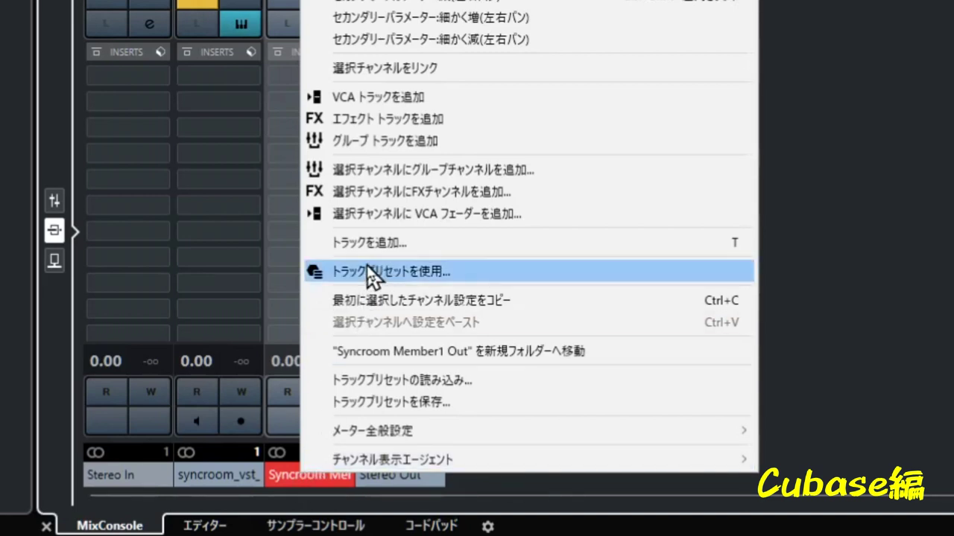
left_click(363, 142)
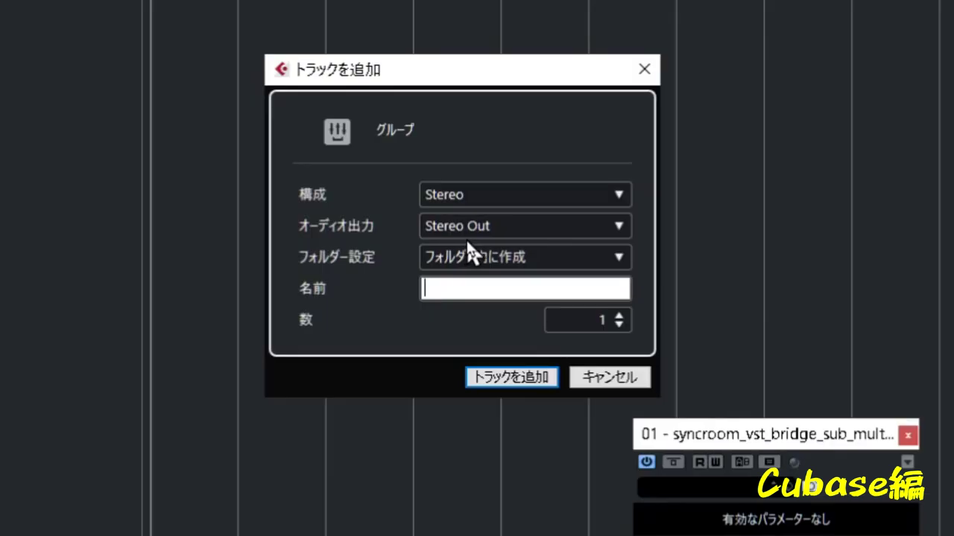
left_click(512, 382)
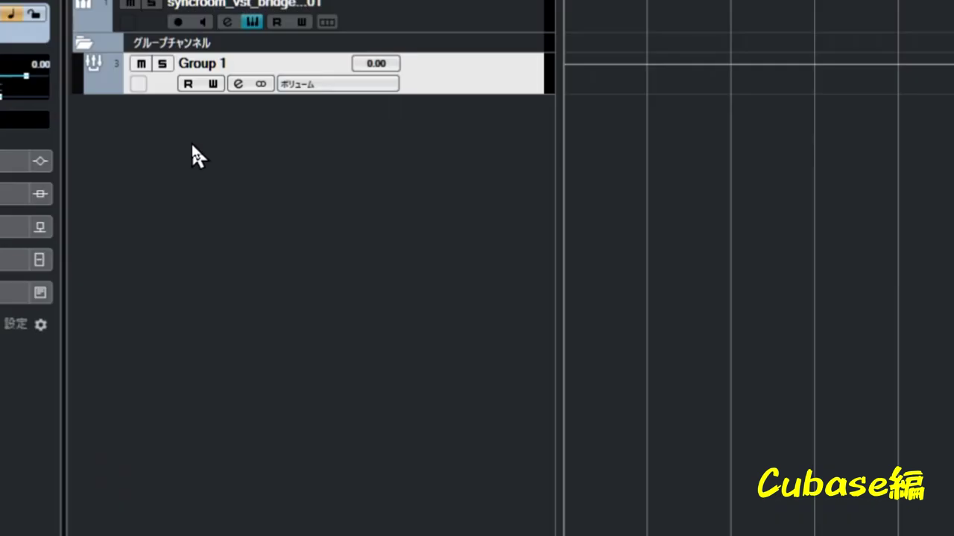
Add a stereo audio track with its output on Stereo Out and set its input to Group 1
right_click(192, 155)
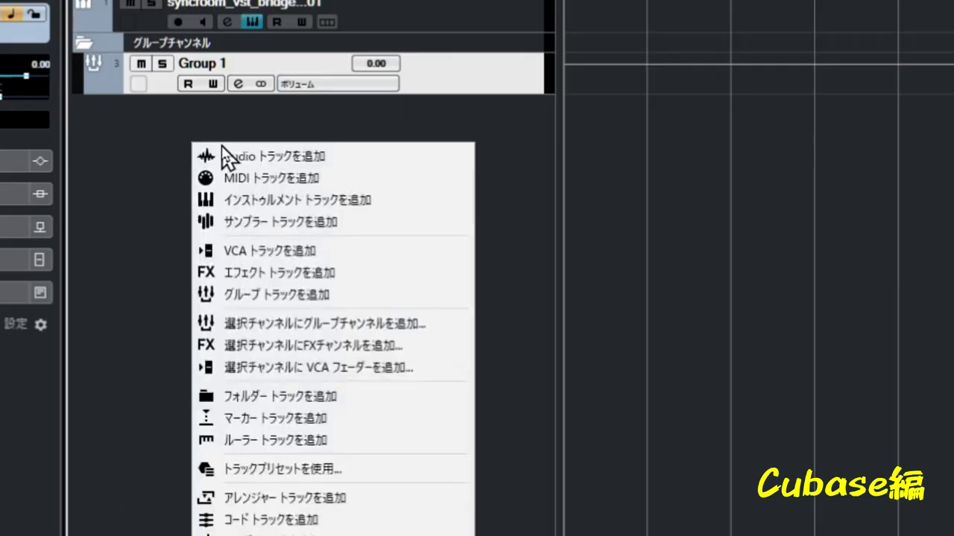
left_click(223, 155)
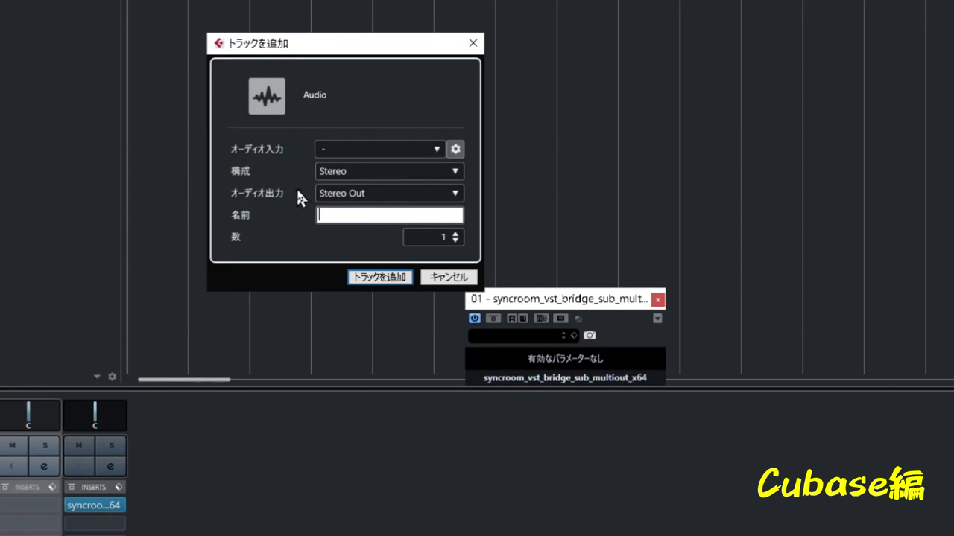
left_click(409, 150)
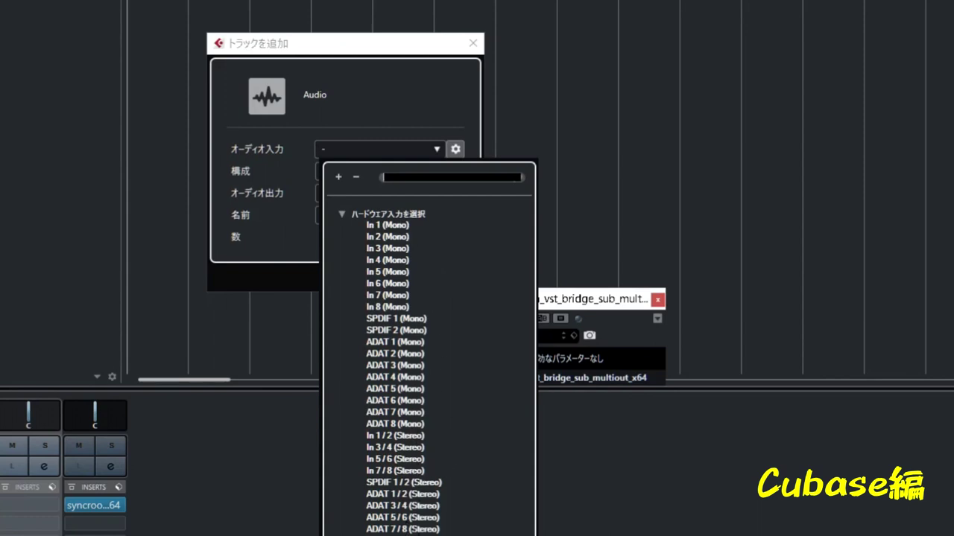
left_click(418, 117)
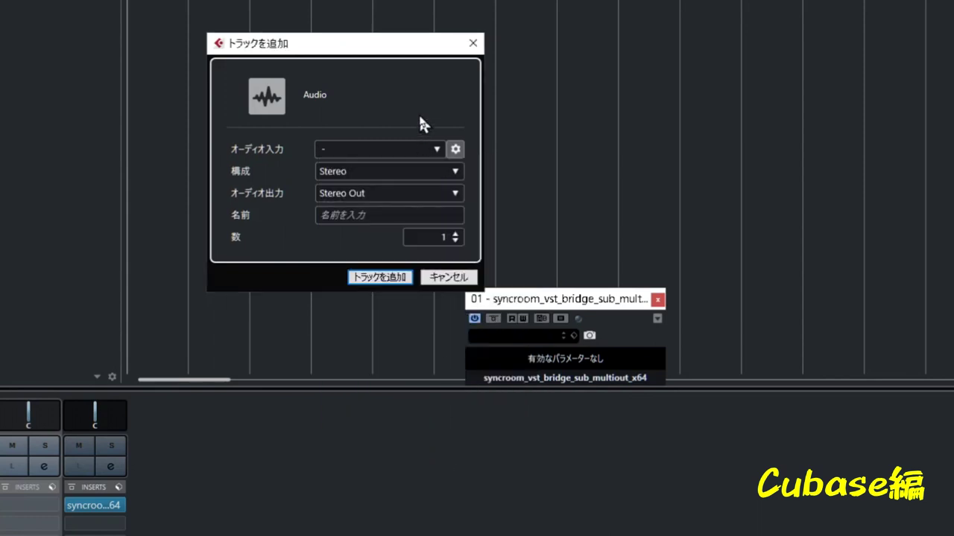
left_click(373, 279)
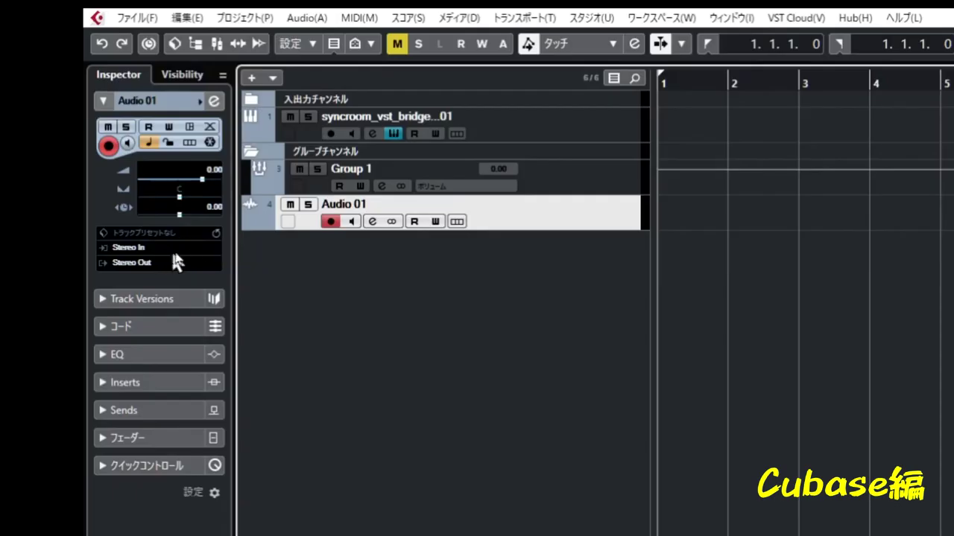
left_click(194, 252)
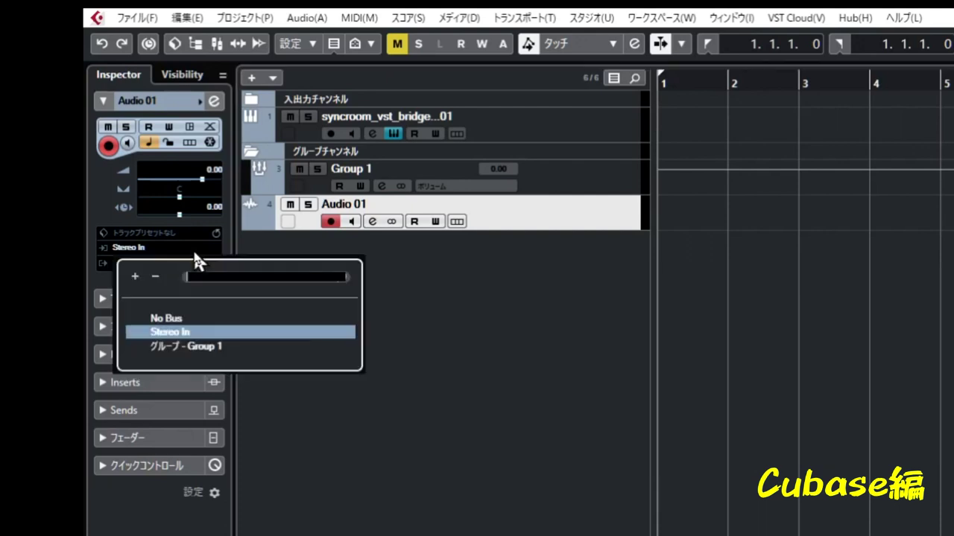
left_click(201, 344)
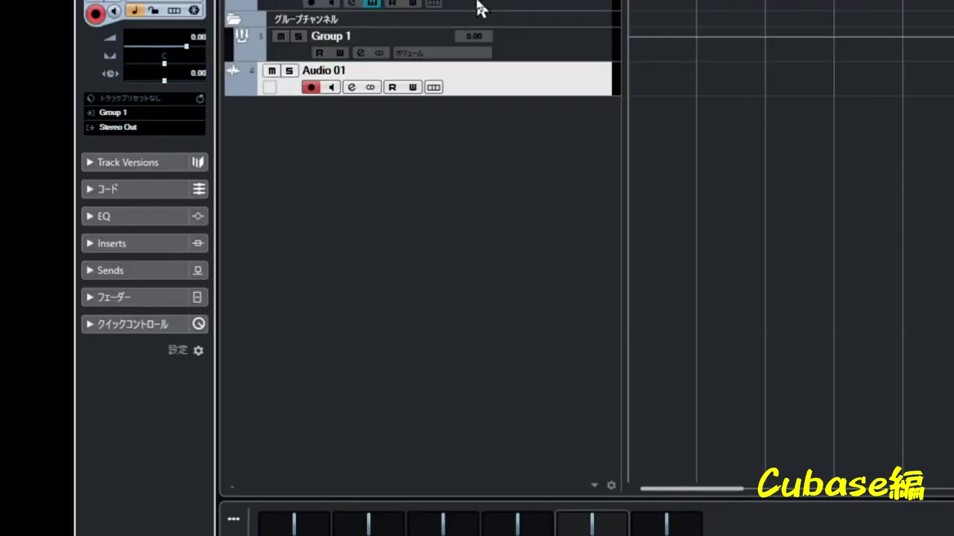
Select the SYNCROOM instrument track and examine its list of available outputs
left_click(477, 6)
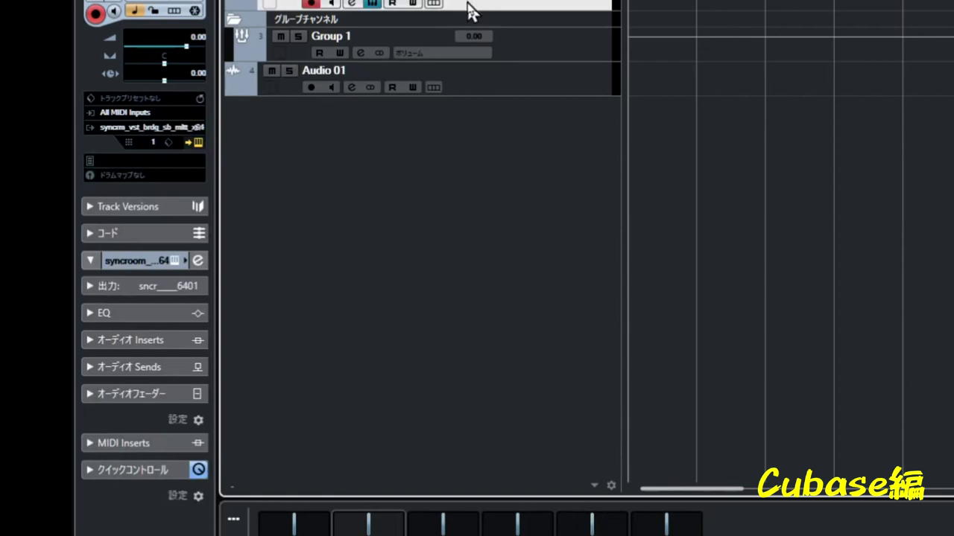
left_click(195, 128)
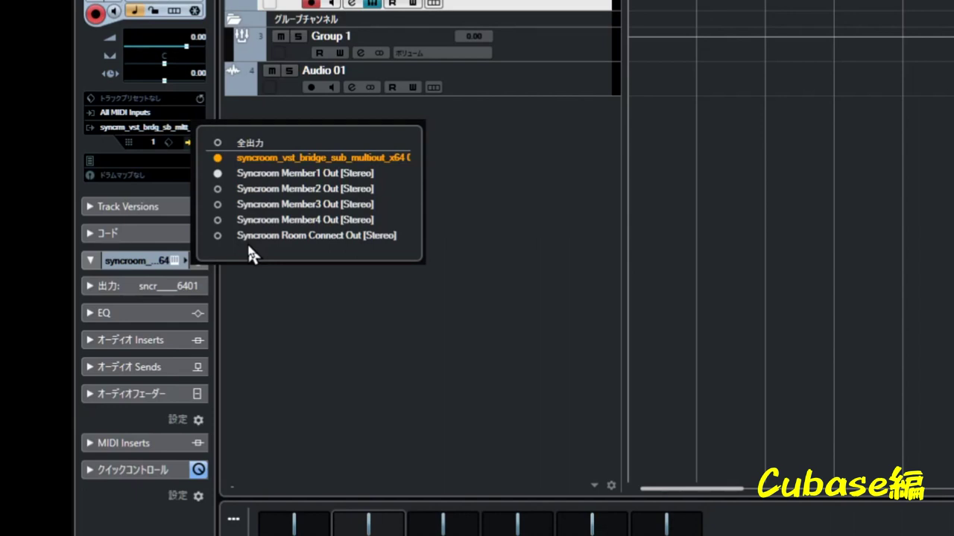
left_click(504, 159)
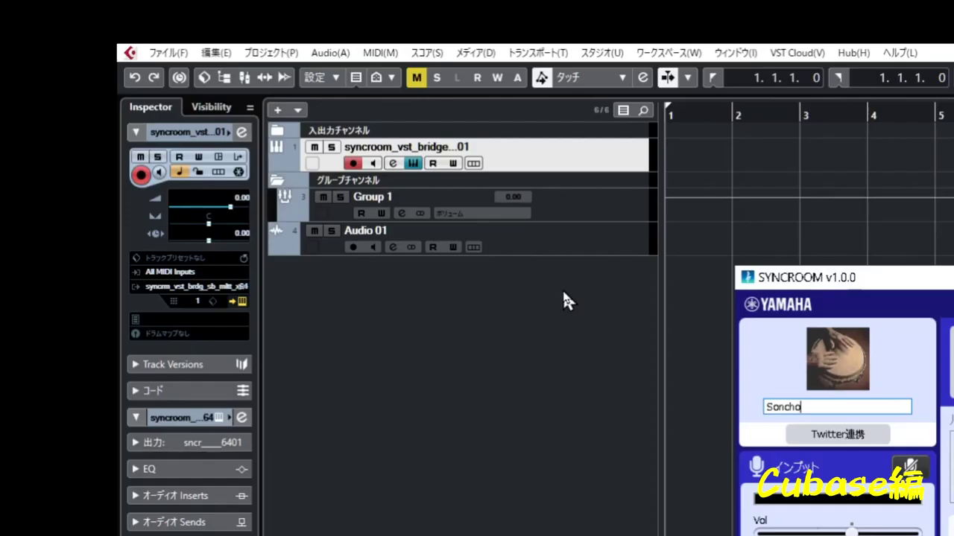
left_click(548, 250)
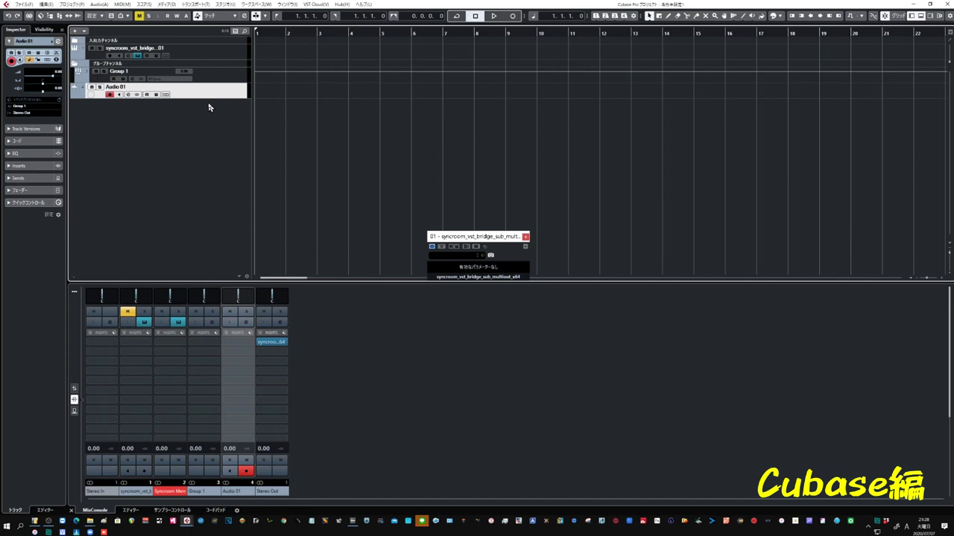
Add a mono audio track with its input set to In 2 (Mono) and its output set to Stereo Out
right_click(133, 115)
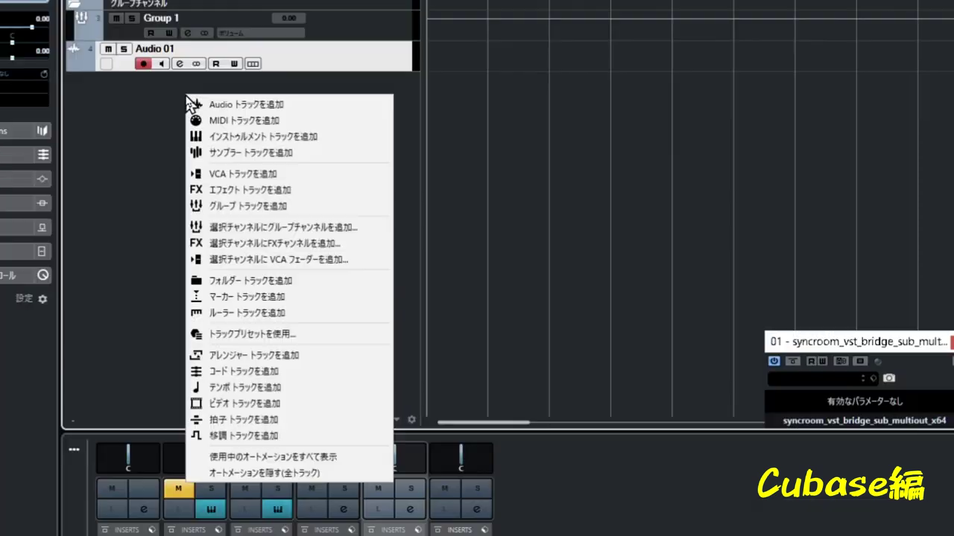
left_click(217, 105)
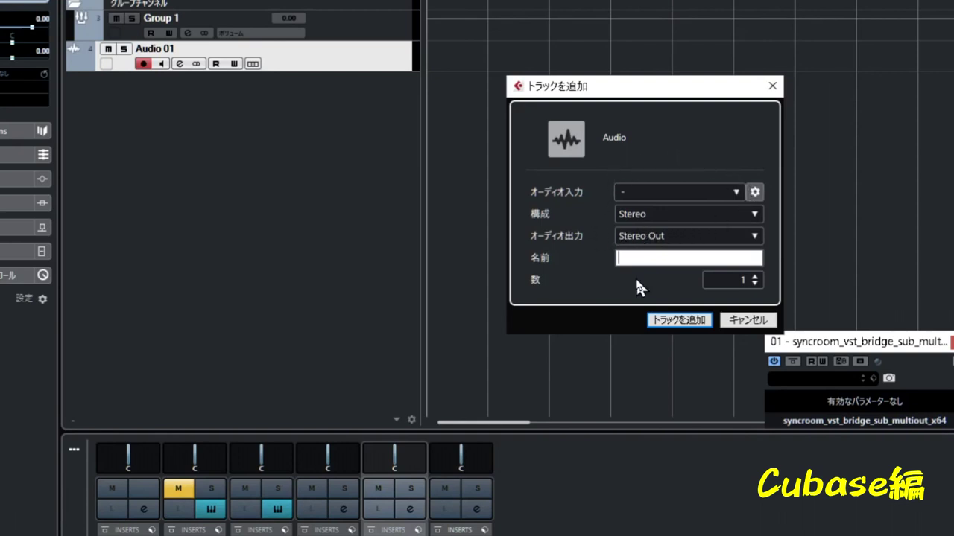
left_click(692, 320)
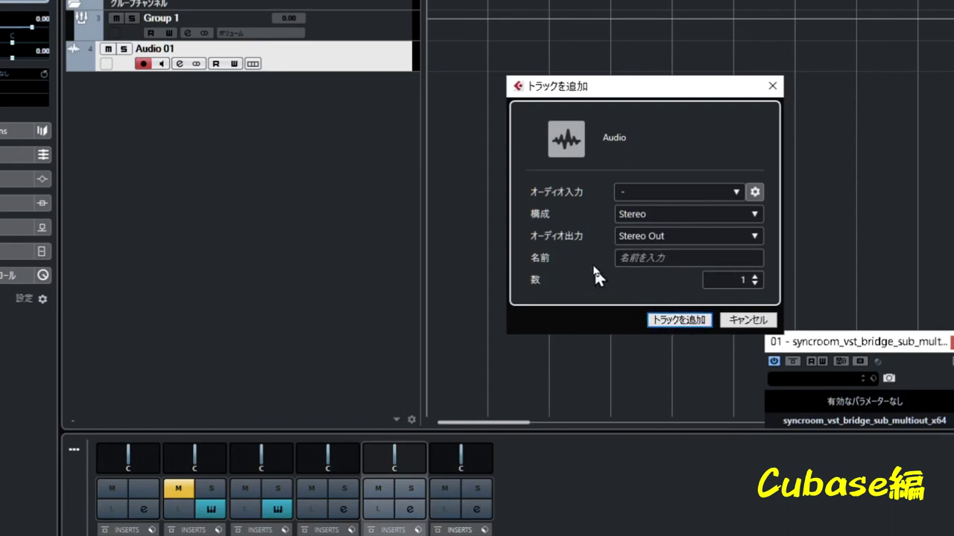
left_click(737, 194)
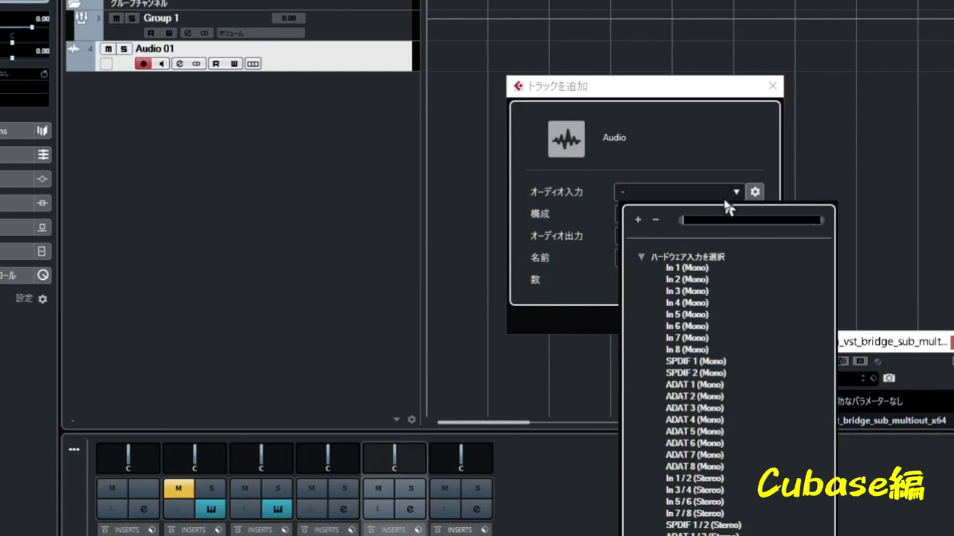
left_click(692, 279)
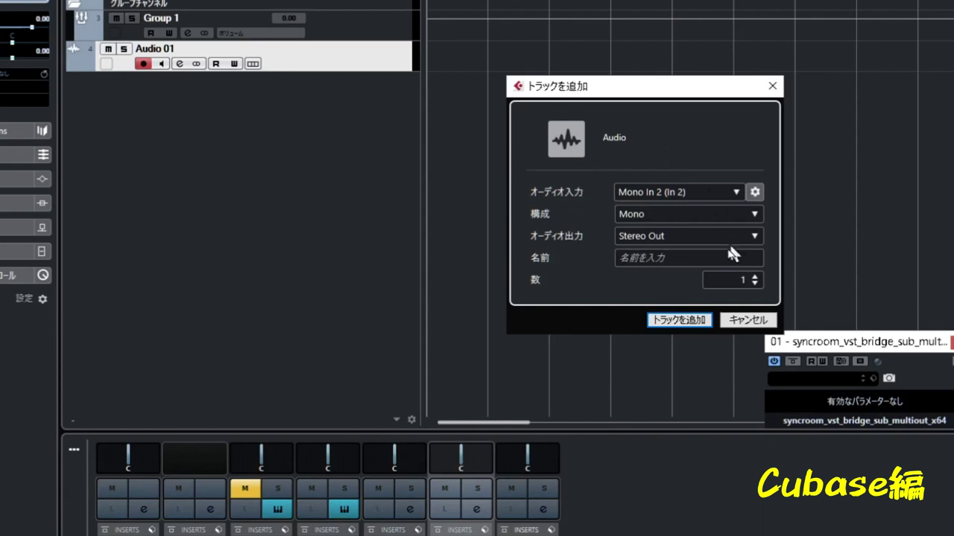
left_click(679, 320)
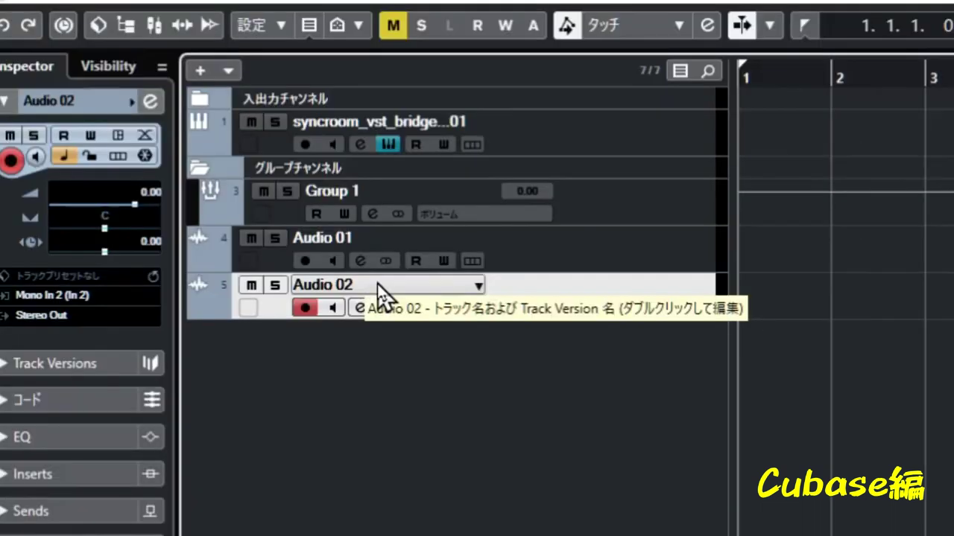
Turn on input monitoring for the Audio 02 track
left_click(332, 309)
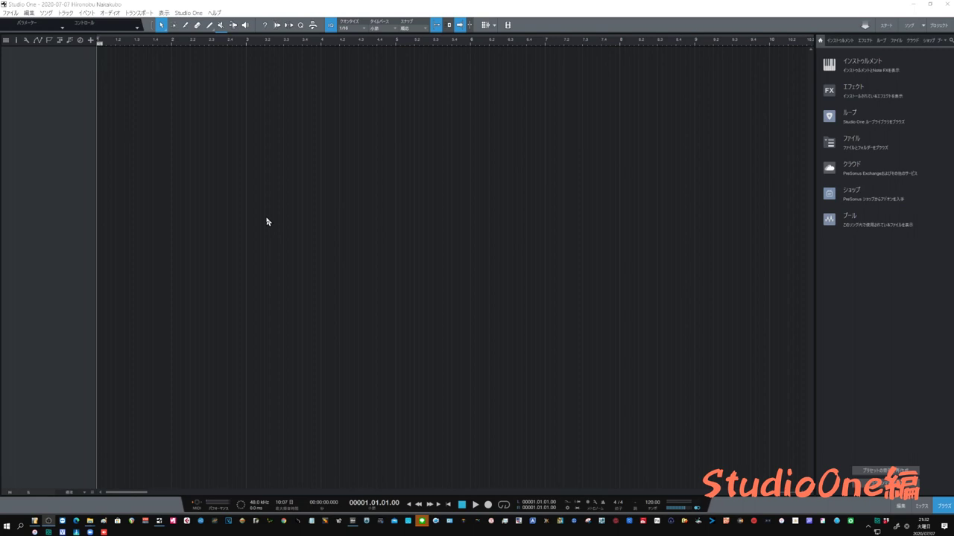
In Studio One, show the mix console and insert Yamaha's syncroom_vst_bridge_x64 effect on the main output channel
left_click(260, 224)
key("F3")
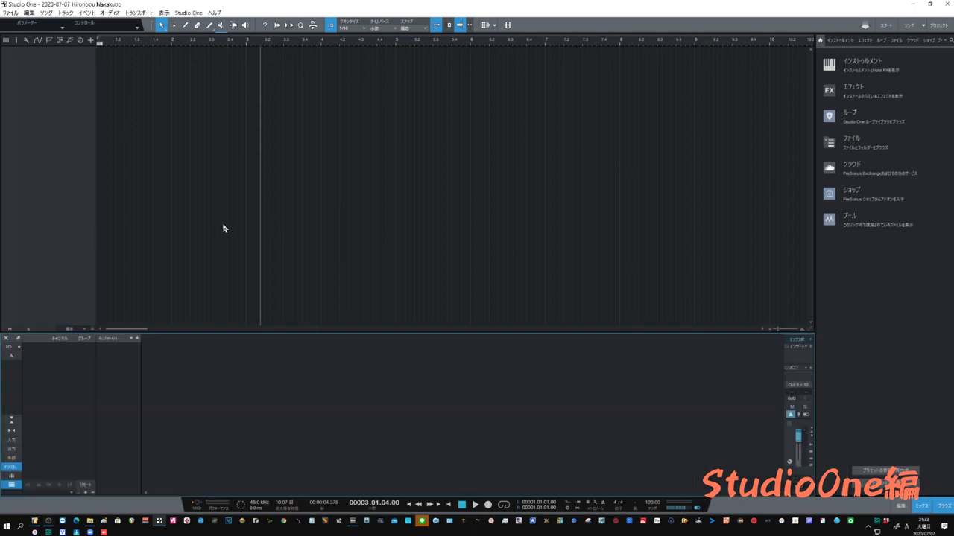
left_click(864, 41)
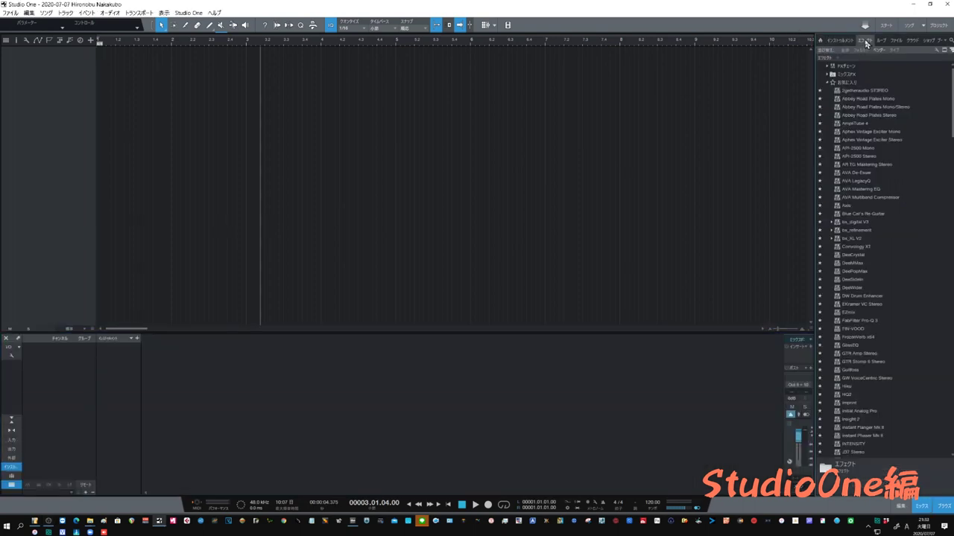
scroll(869, 243, "down", 1)
scroll(868, 243, "down", 8)
scroll(865, 236, "down", 7)
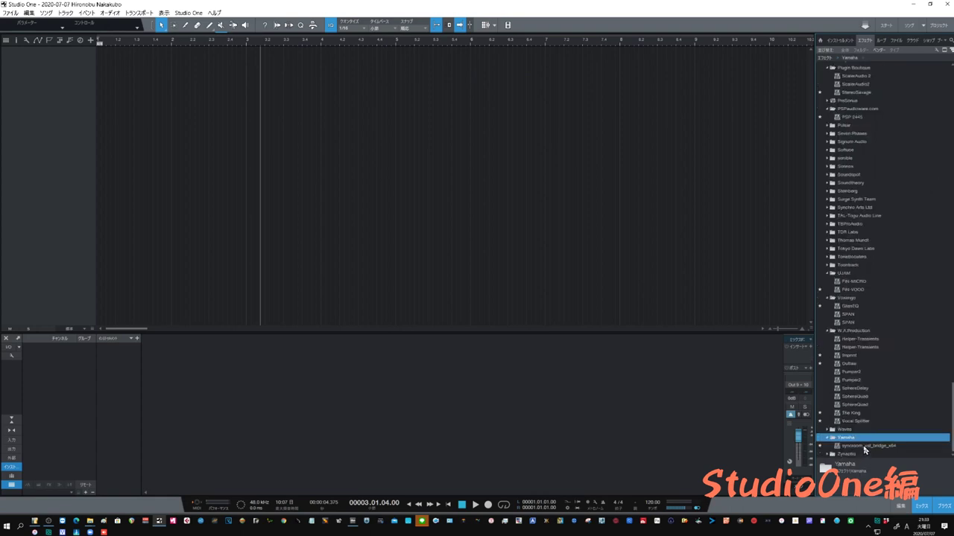
left_click(867, 446)
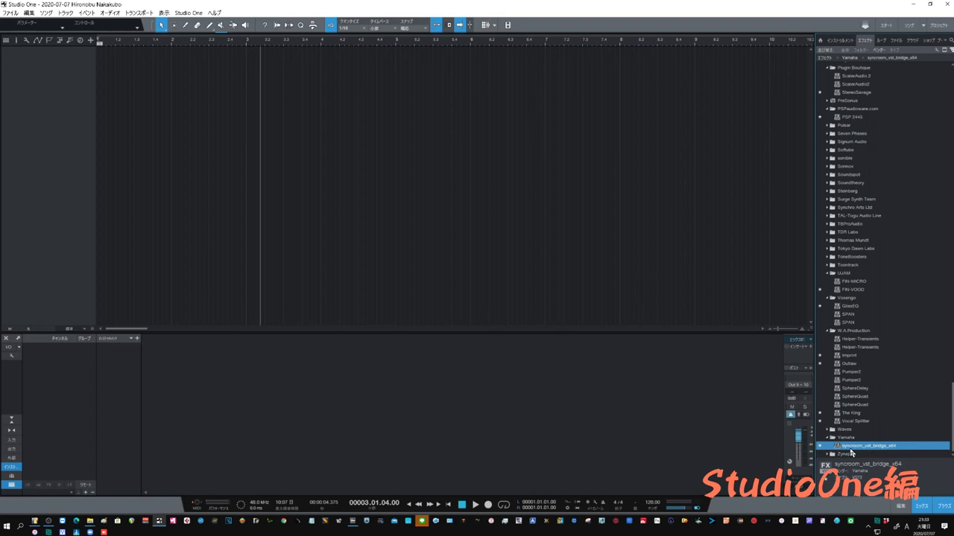
left_click_drag(851, 447, 814, 368)
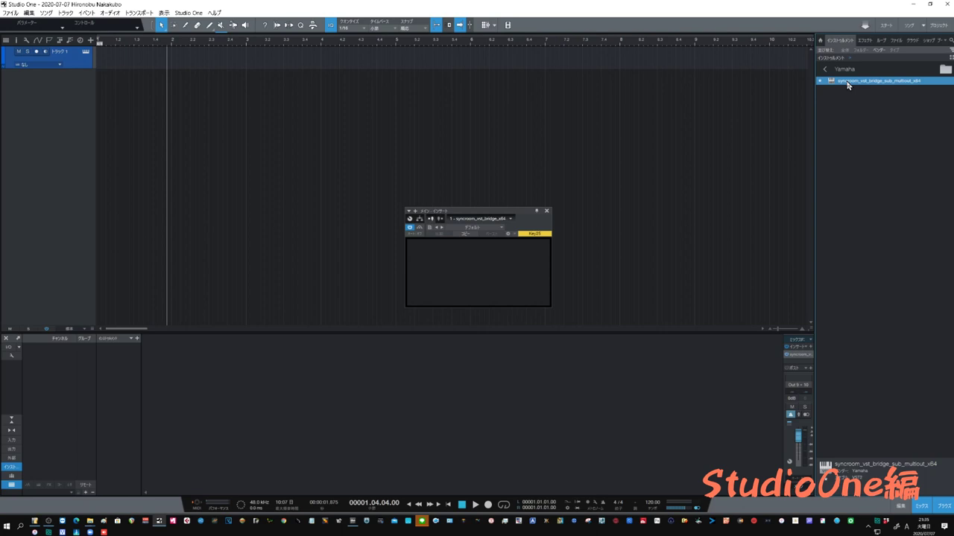
Assign the syncroom_vst_bridge_sub_multiout_x64 instrument to Track 1 and switch its active output from Syncroom Monitor Out to Syncroom Member1 Out
left_click_drag(847, 85, 86, 62)
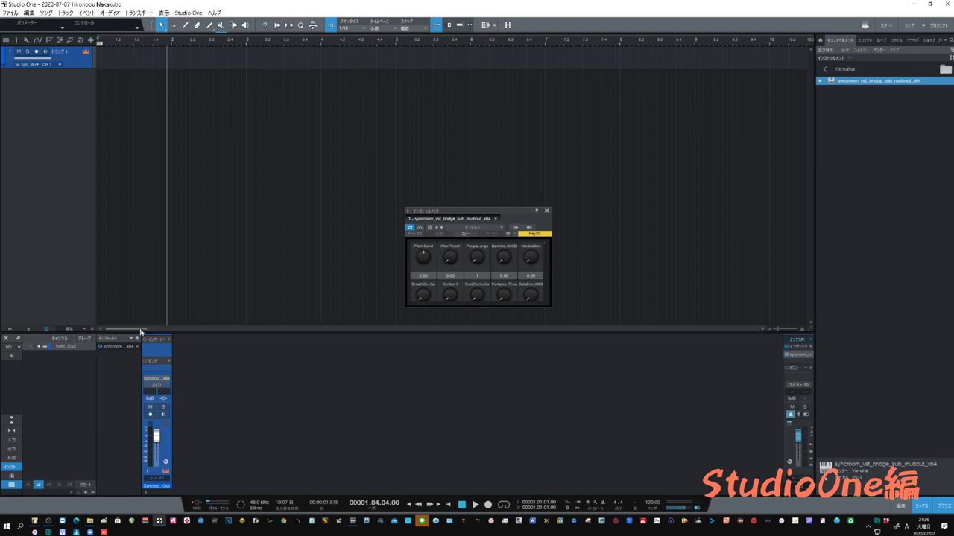
right_click(138, 354)
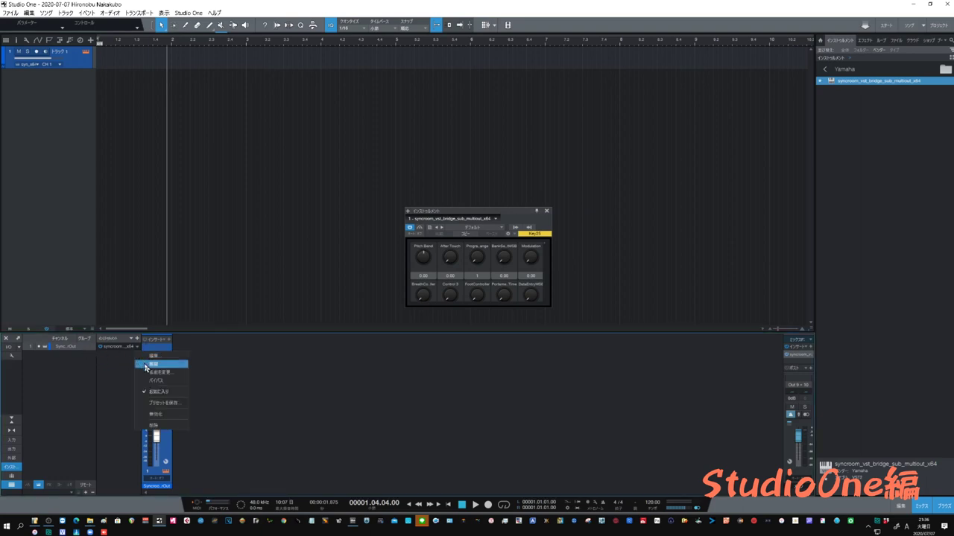
left_click(148, 364)
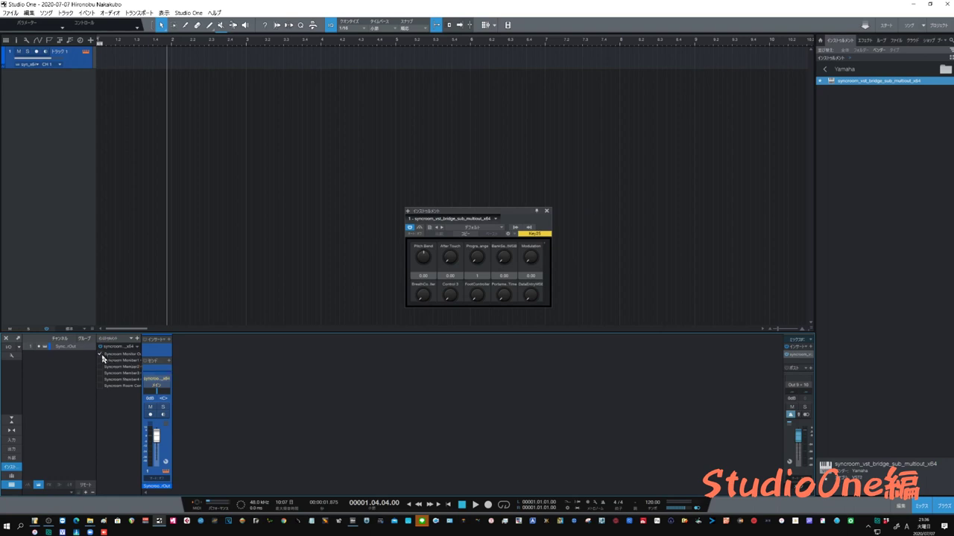
left_click(101, 355)
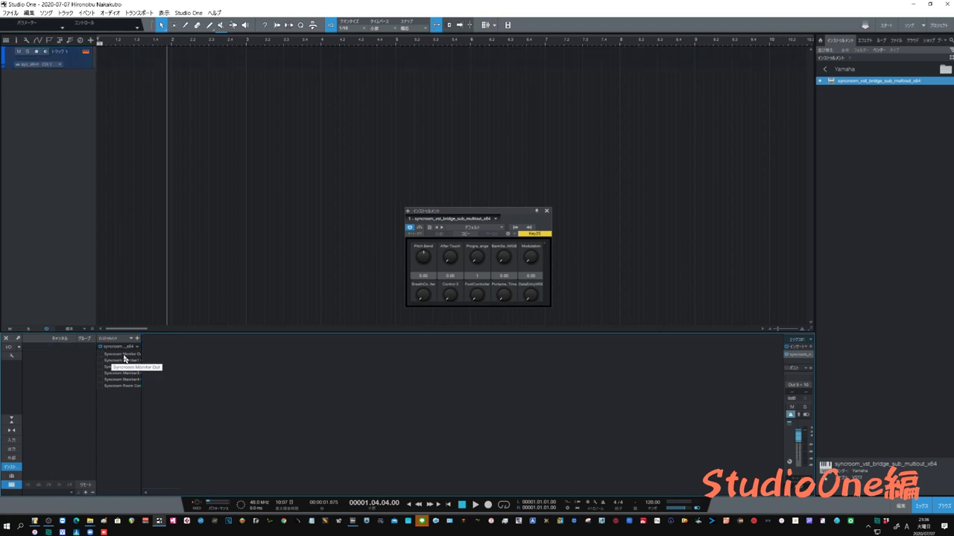
left_click(106, 362)
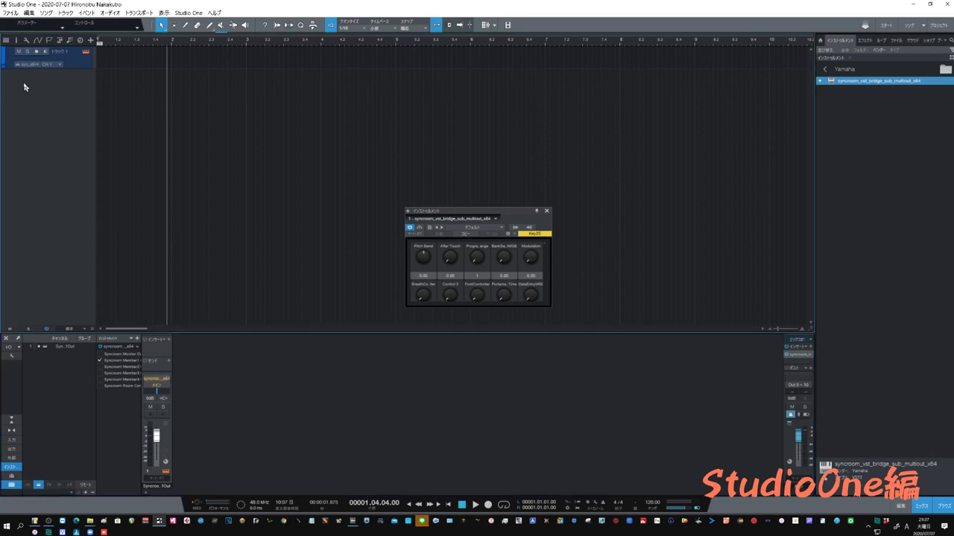
Show the track inspector and add a stereo audio track below the SYNCROOM instrument track
left_click(16, 43)
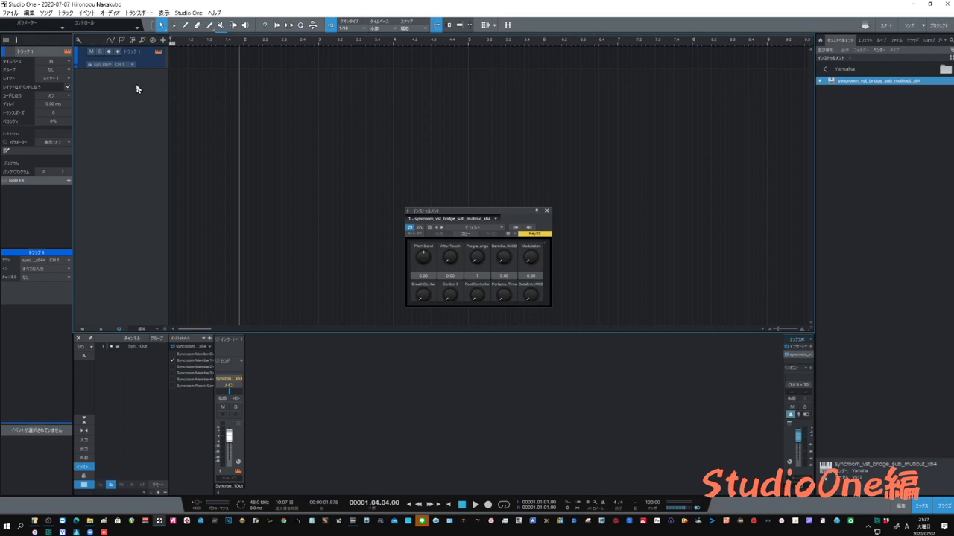
right_click(108, 91)
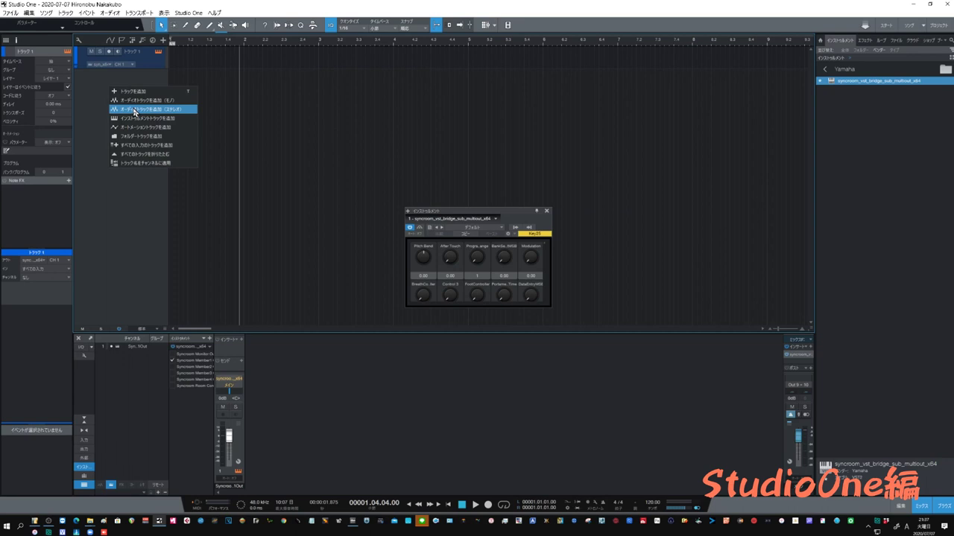
left_click(135, 111)
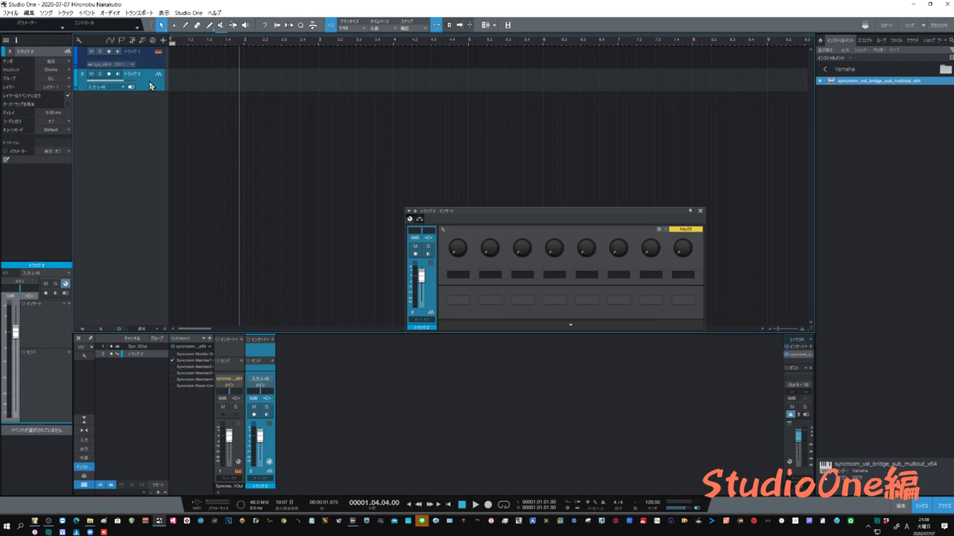
Set the stereo audio track's input to the instrument output Syncroom Member1 Out and arm the track for recording
left_click(124, 91)
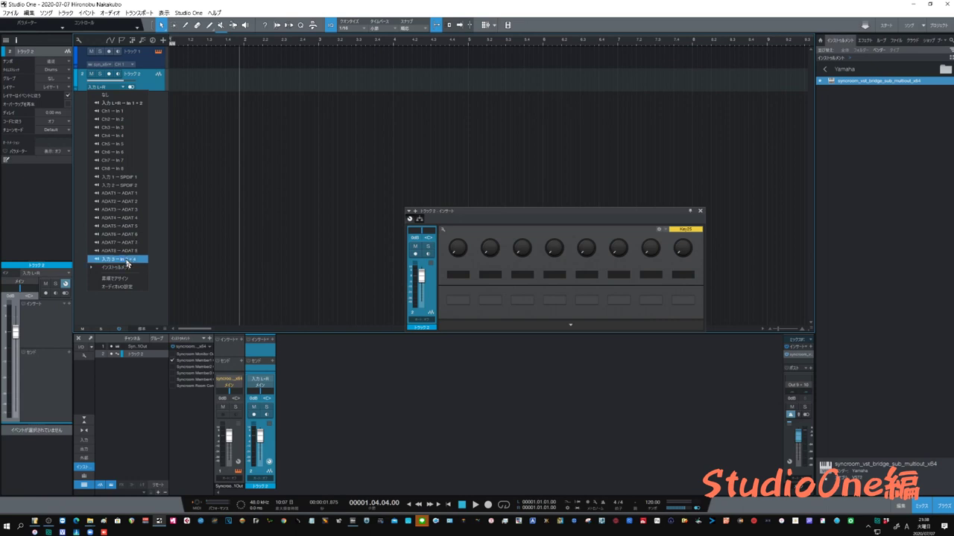
mouse_move(126, 268)
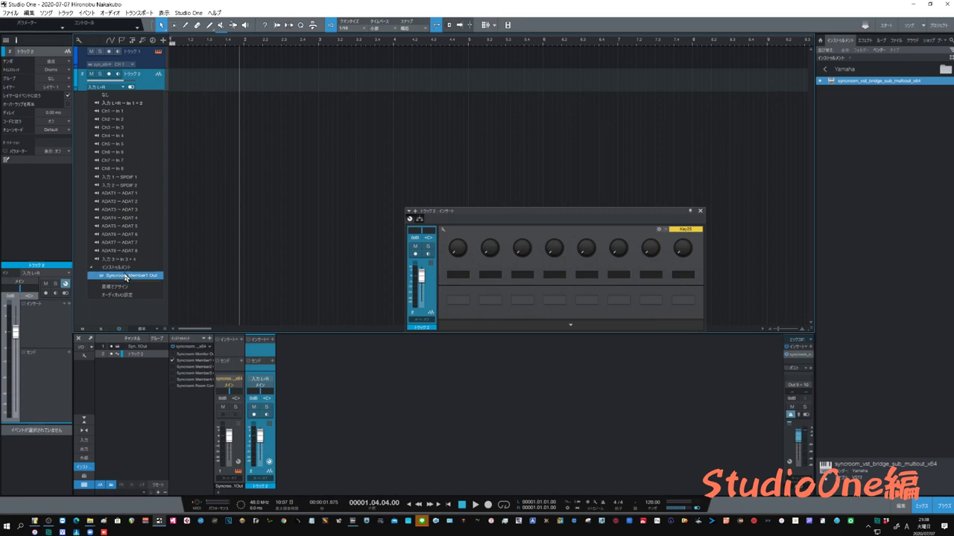
left_click(126, 276)
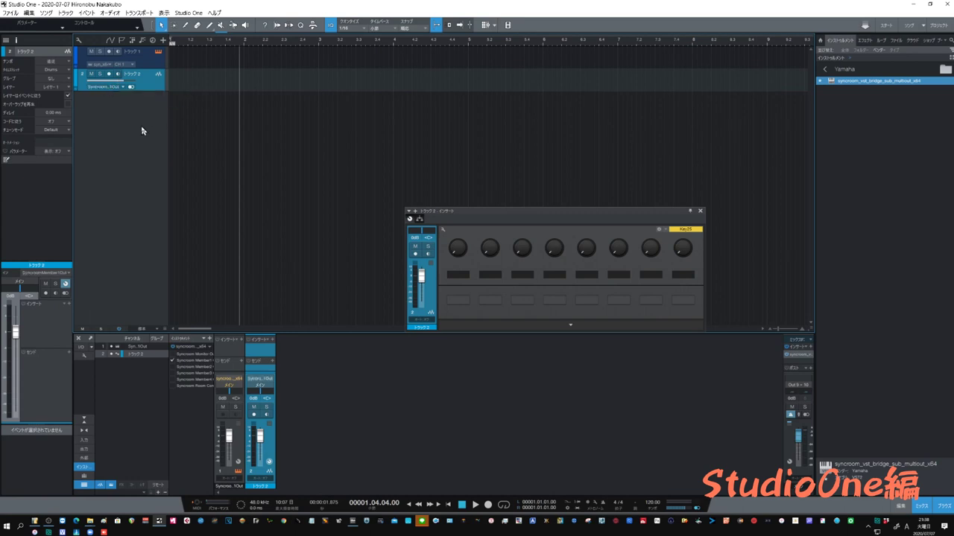
left_click(109, 73)
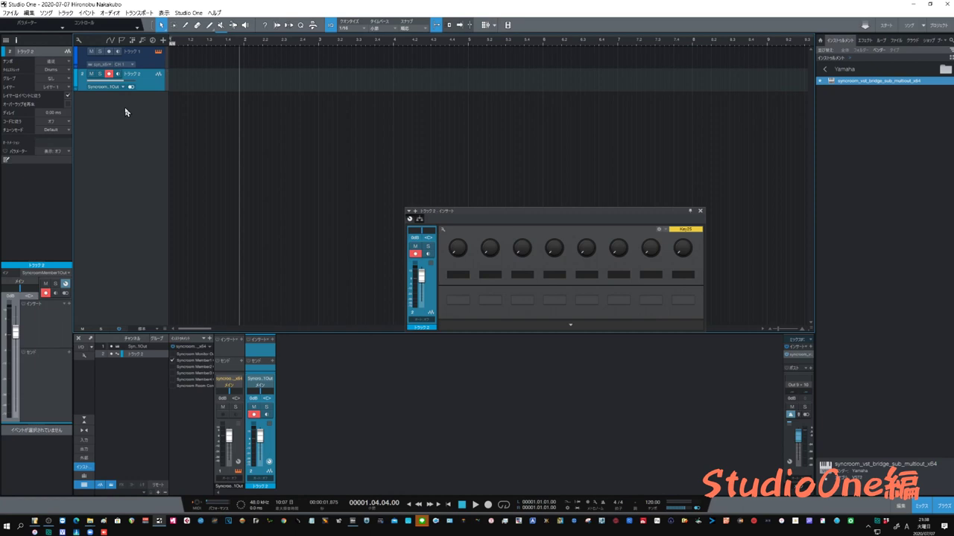
Add a mono audio track with its input set to Ch2 (In 2) and enable its monitoring
right_click(112, 105)
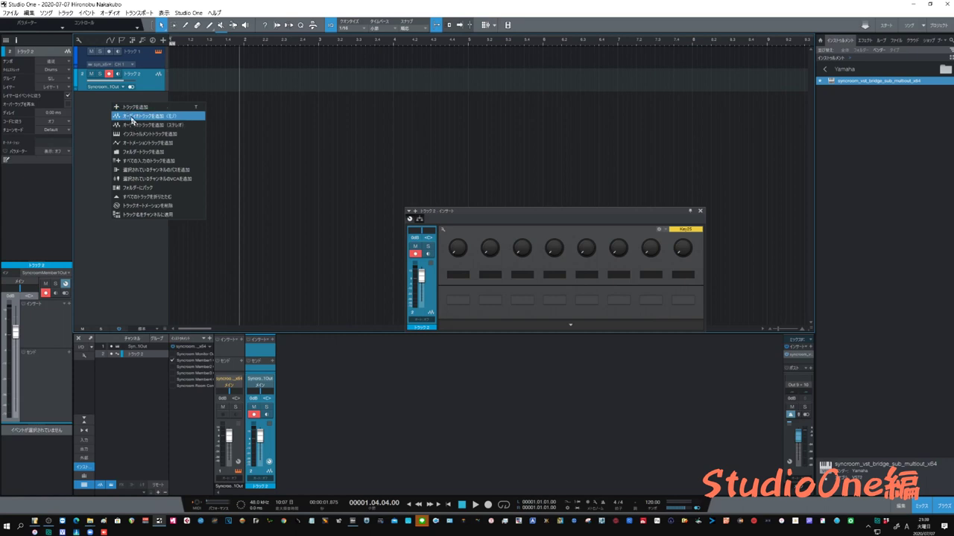
left_click(133, 118)
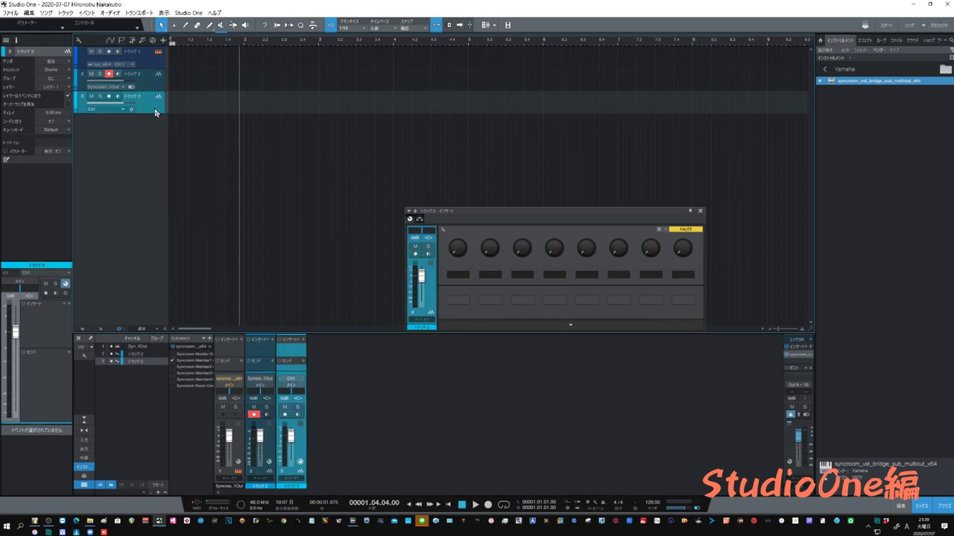
left_click(123, 110)
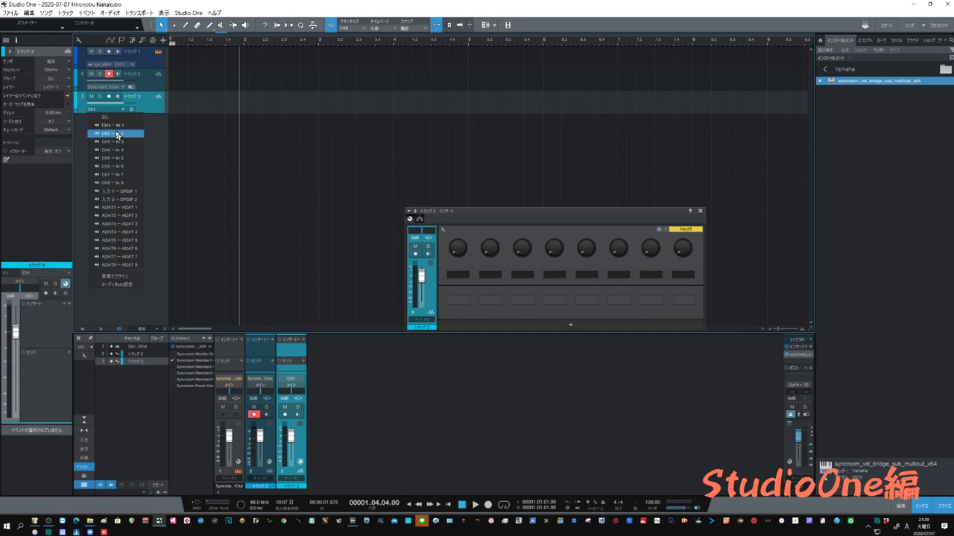
left_click(117, 135)
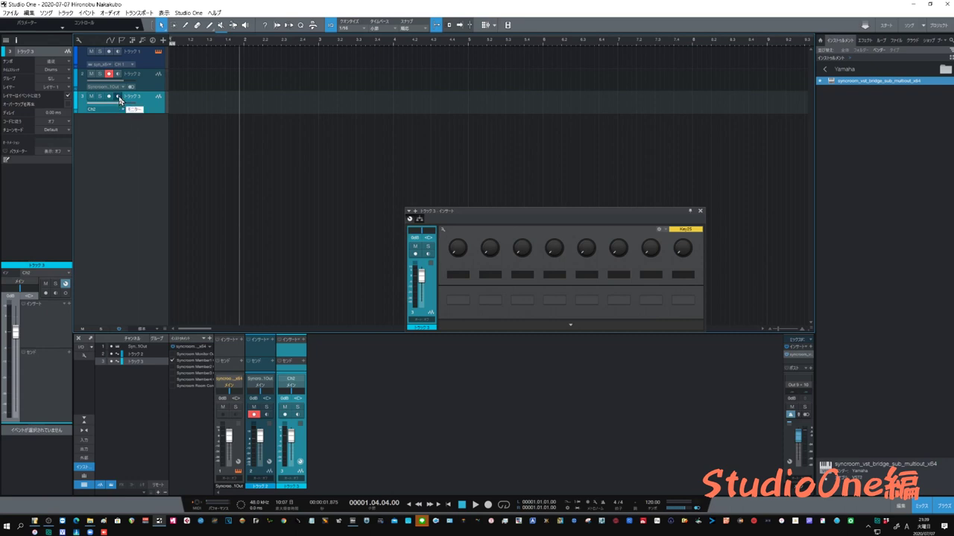
left_click(118, 98)
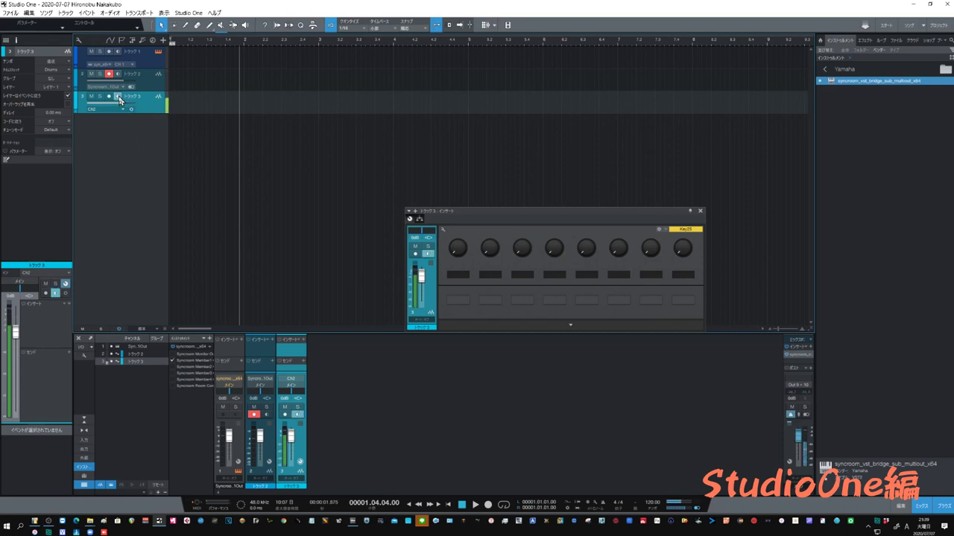
Switch to the SYNCROOM window and raise the input volume above its default mark
mouse_move(80, 531)
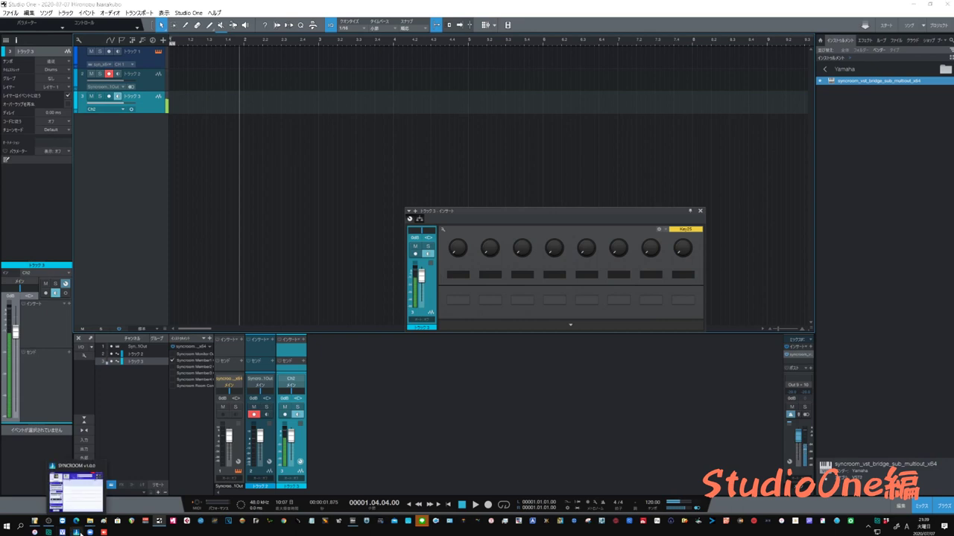
left_click(75, 488)
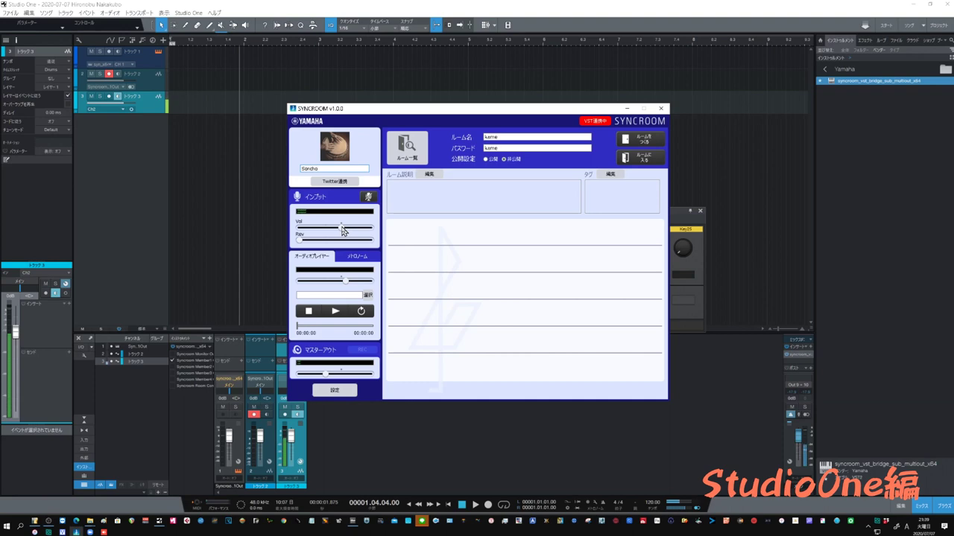
left_click_drag(342, 230, 360, 231)
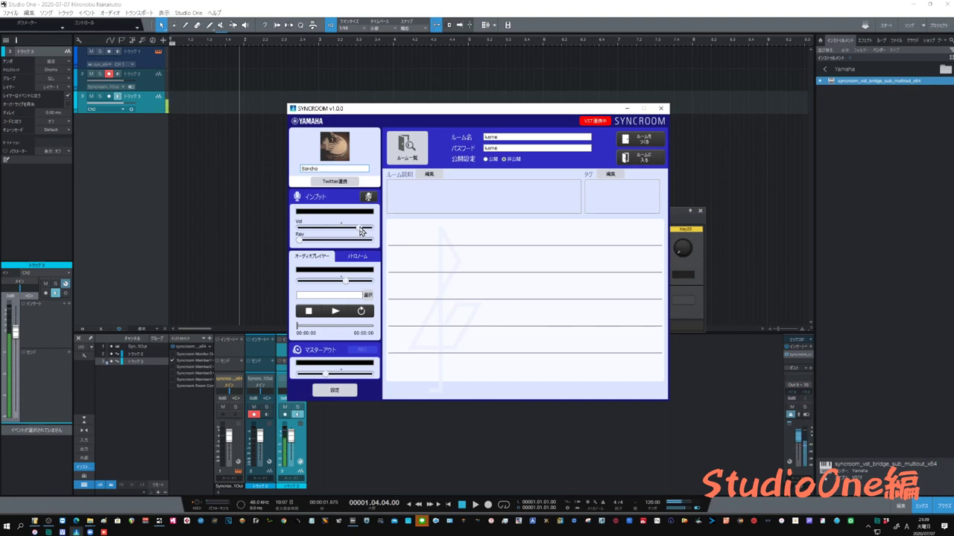